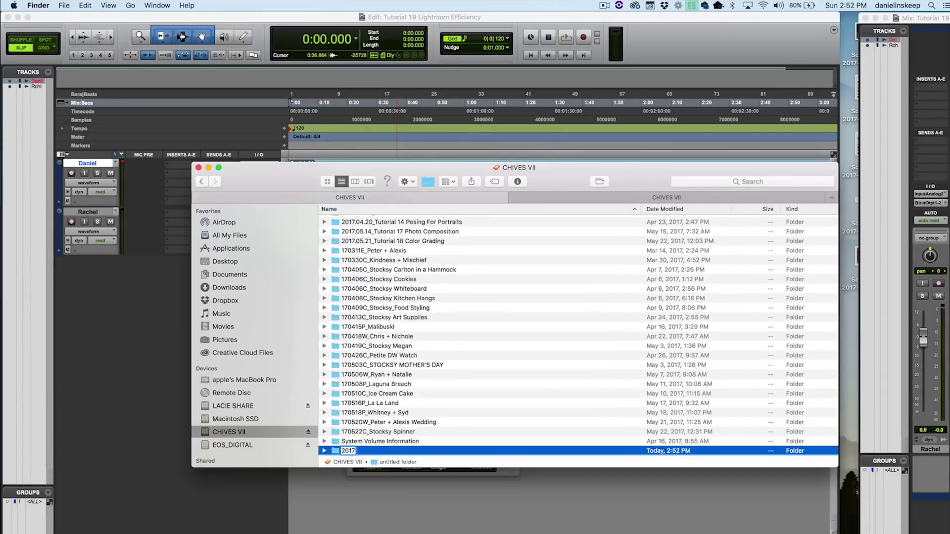
# Step: Name the project folder '2017.05.28_Tutorial 19 Lightroom Efficiency' and open it
pyautogui.write('.05.28_Tutorial 19')
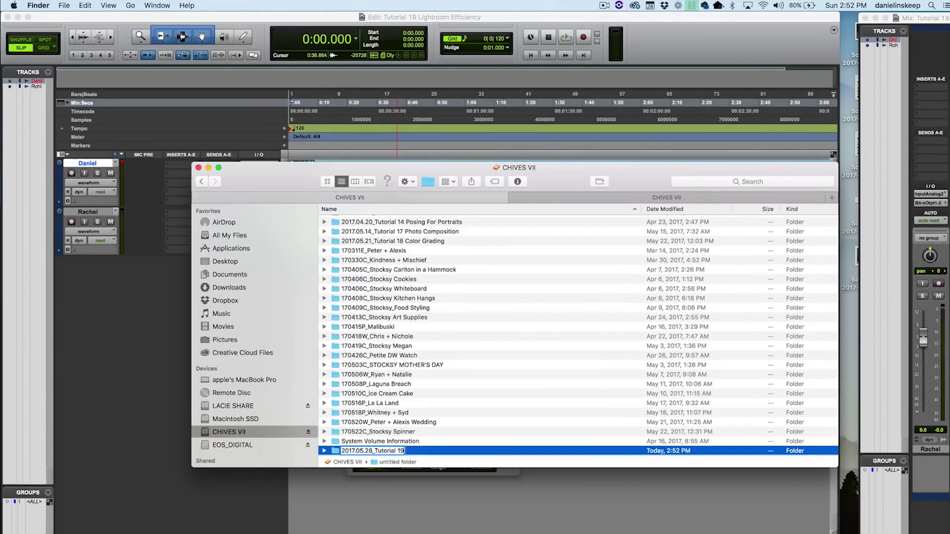
pyautogui.write(' Lightroom Efficiency')
pyautogui.press('Return')
pyautogui.press('super+Down')
# Step: Create Raw, Selects and Catalog subfolders inside the project folder
pyautogui.press('shift+super+n')
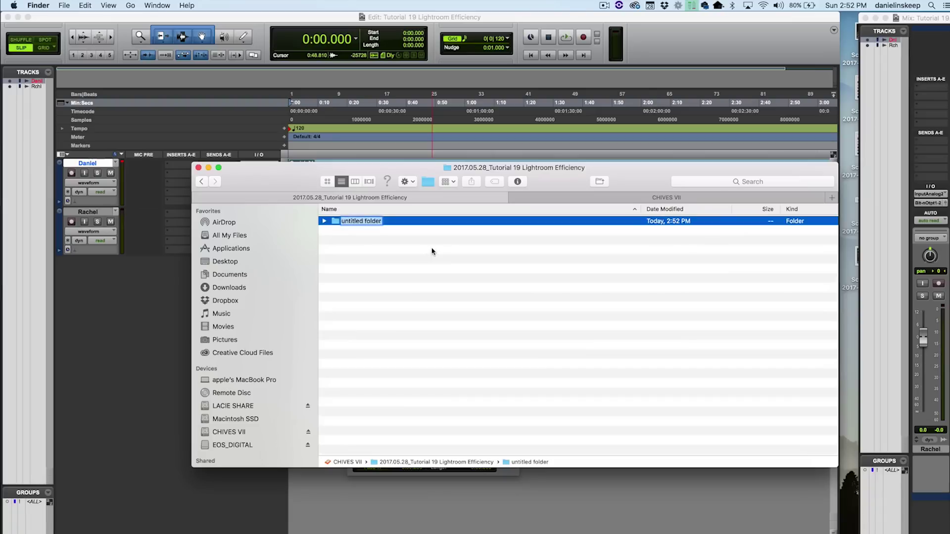
pyautogui.write('Raw')
pyautogui.press('Return')
pyautogui.press('shift+super+n')
pyautogui.write('Selects')
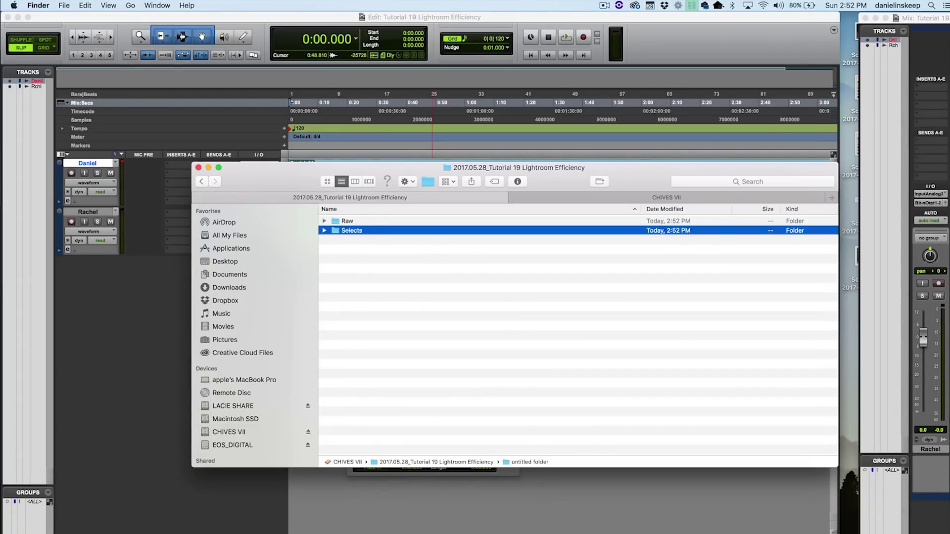
pyautogui.press('Return')
pyautogui.press('shift+super+n')
pyautogui.write('Catalog')
pyautogui.press('Return')
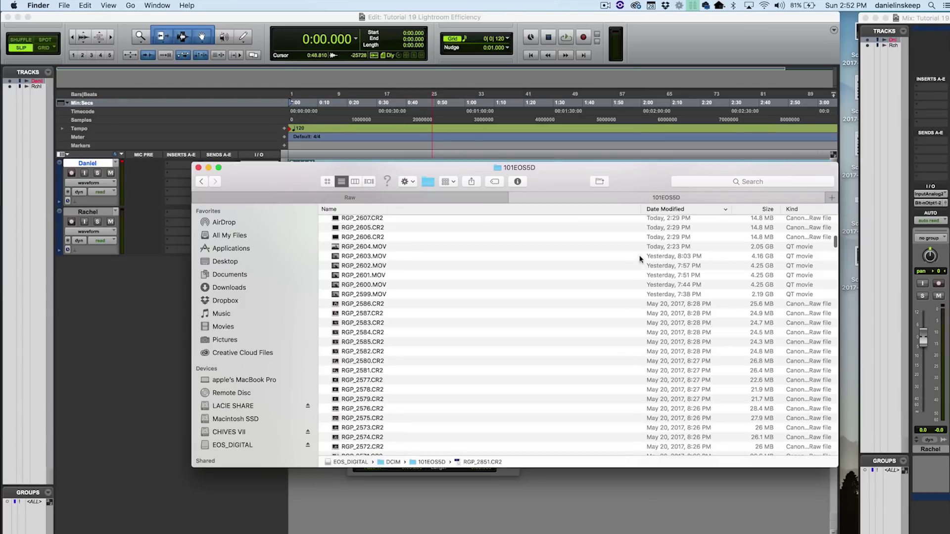
# Step: Copy the camera card's 101EOS5D files into the Raw folder
pyautogui.keyDown('shift'); pyautogui.click(642, 247); pyautogui.keyUp('shift')
pyautogui.moveTo(566, 247); pyautogui.dragTo(453, 201)
pyautogui.click(452, 202)
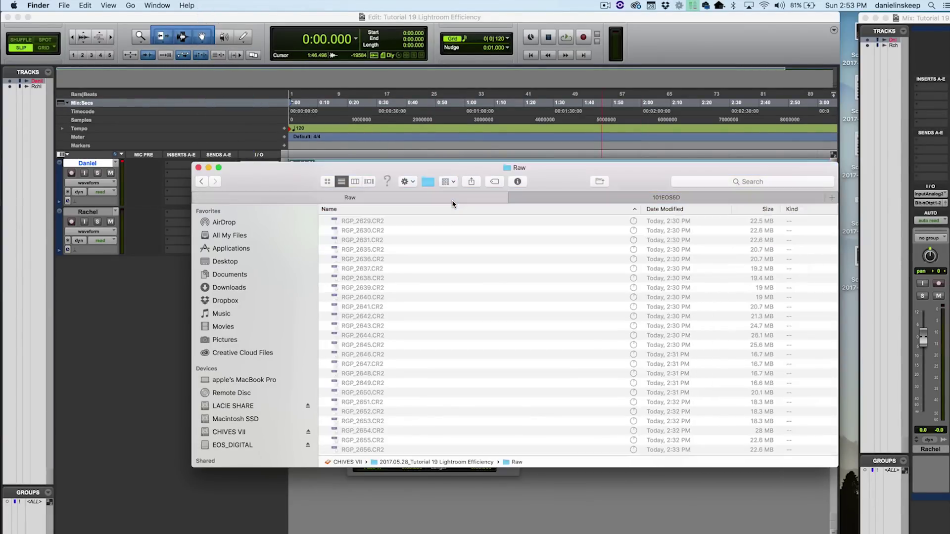
pyautogui.click(555, 249)
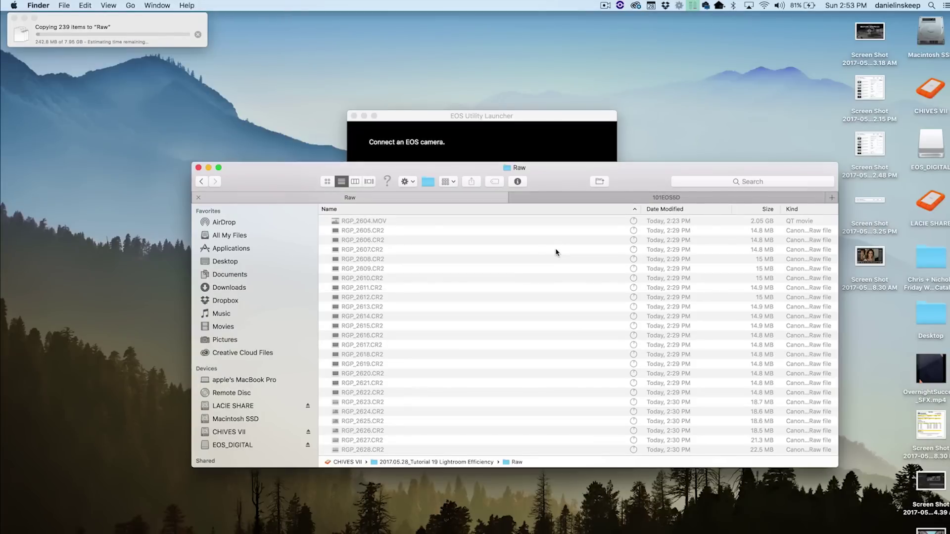
# Step: Name the new catalog 'Tutorial 19 Lightroom Efficiency' and save it in the Catalog folder
pyautogui.write('Tutorial 19 Li')
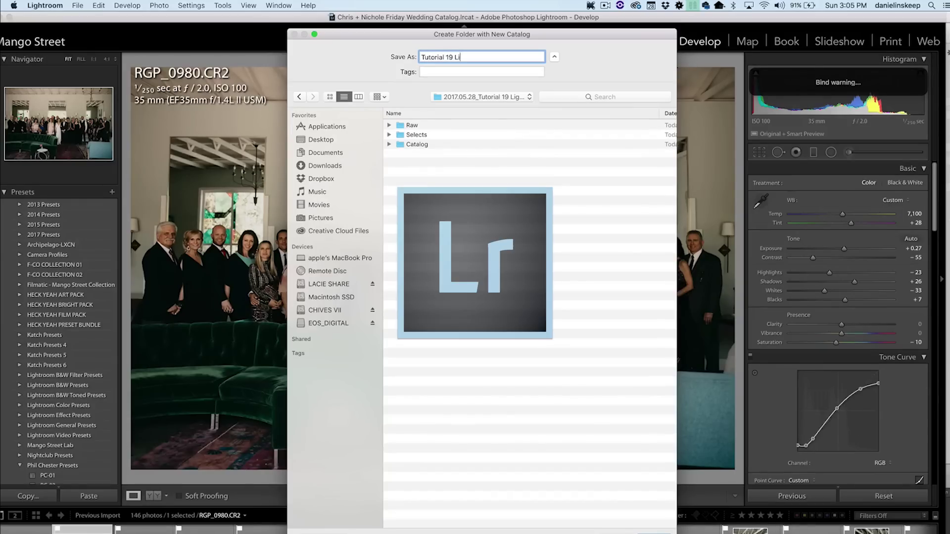
pyautogui.write('ghtroom Efficiency')
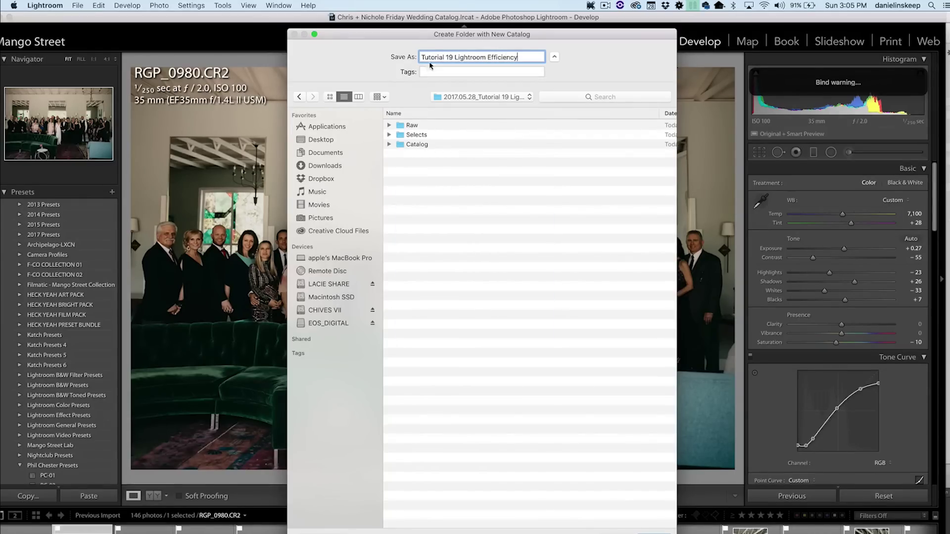
pyautogui.doubleClick(410, 144)
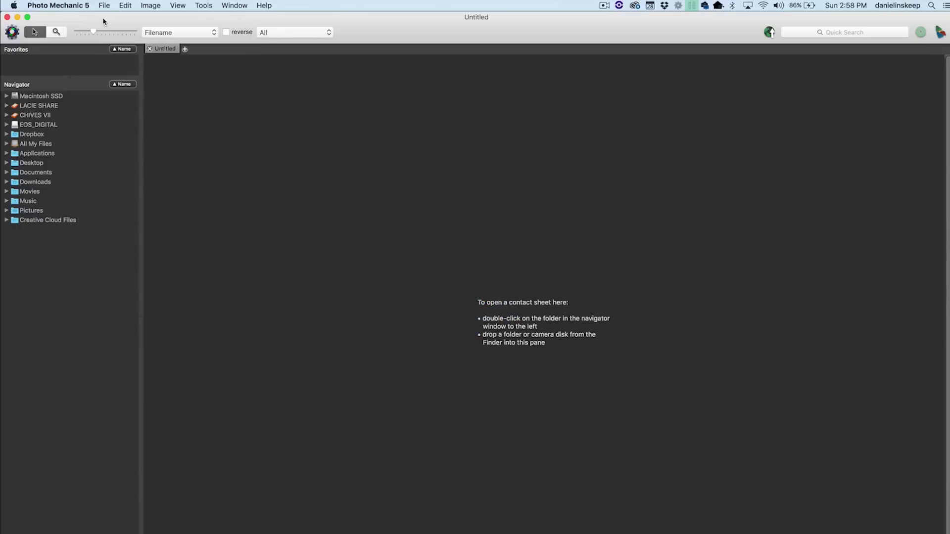
# Step: Open the project's Raw folder from the CHIVES VII drive as a contact sheet
pyautogui.click(7, 114)
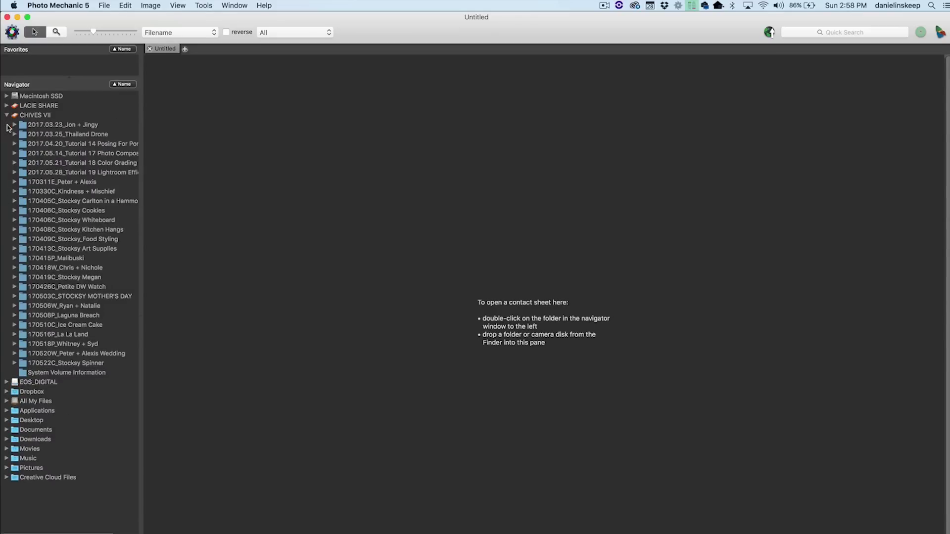
pyautogui.click(14, 172)
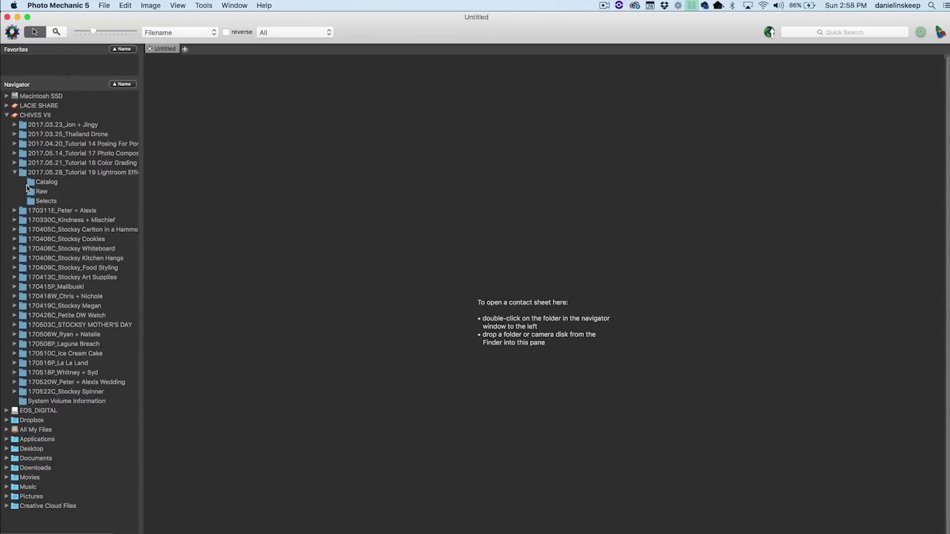
pyautogui.doubleClick(31, 191)
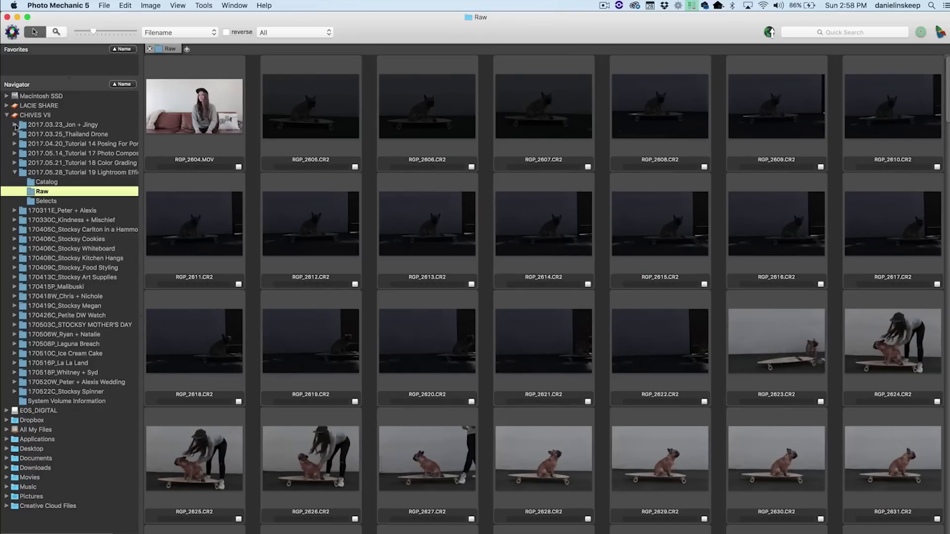
pyautogui.click(6, 115)
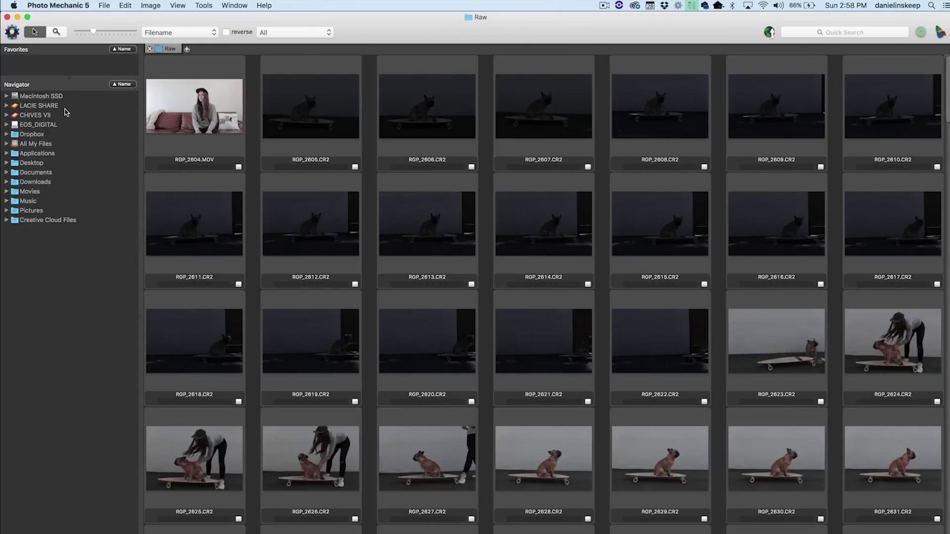
# Step: Open RGP_2623 in a full-size preview
pyautogui.scroll(-5, 424, 208)
pyautogui.scroll(-2, 424, 208)
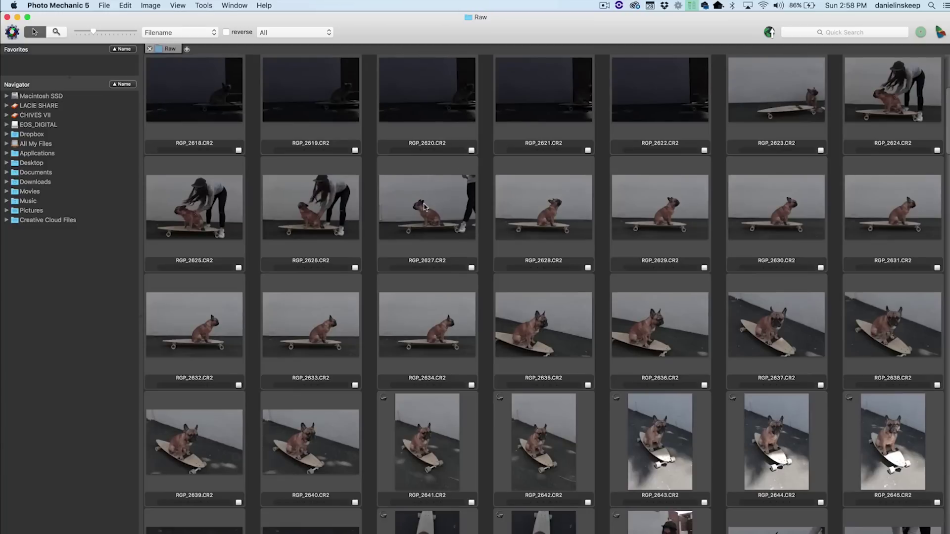
pyautogui.click(770, 101)
pyautogui.doubleClick(769, 99)
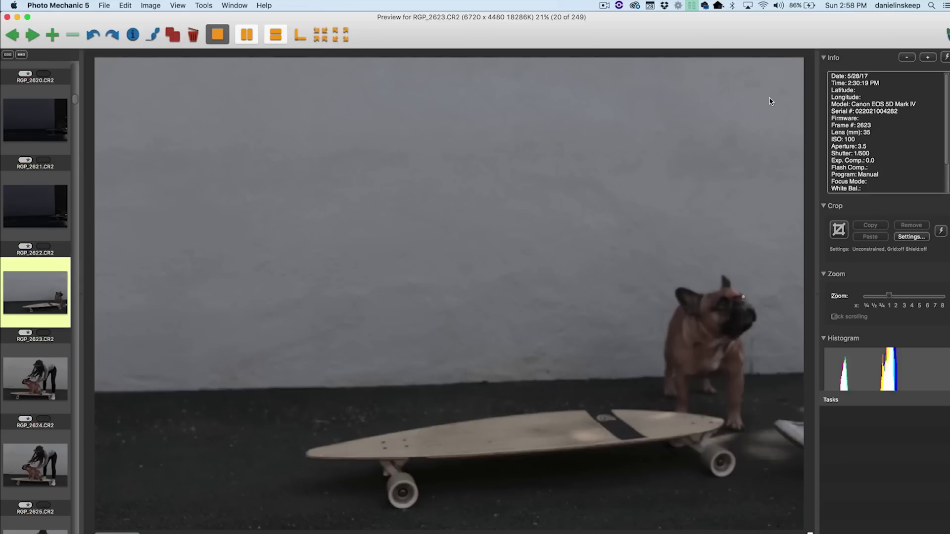
# Step: Step through the French bulldog shots, tagging keepers such as RGP_2753 and RGP_2767
pyautogui.press('Right')
pyautogui.press('Right')
pyautogui.press('Right')
pyautogui.press('Right')
pyautogui.press('Right')
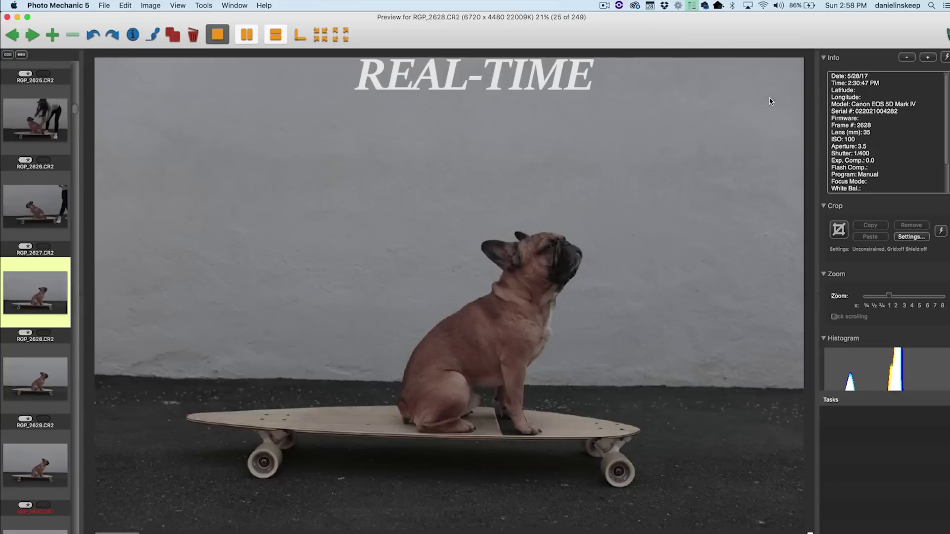
pyautogui.press('Right')
pyautogui.press('Right')
pyautogui.press('Right')
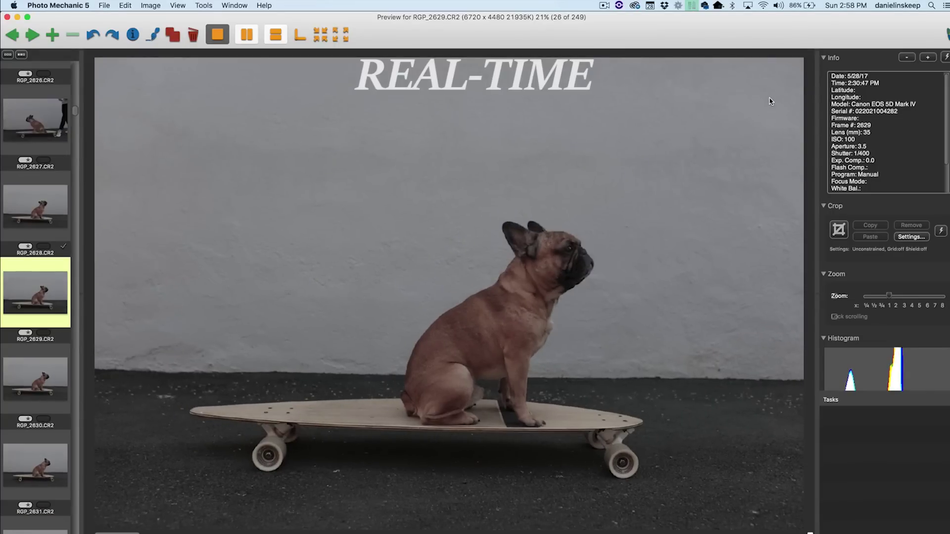
pyautogui.press('Right')
pyautogui.press('Right')
pyautogui.press('Right')
pyautogui.press('Right')
pyautogui.press('Right')
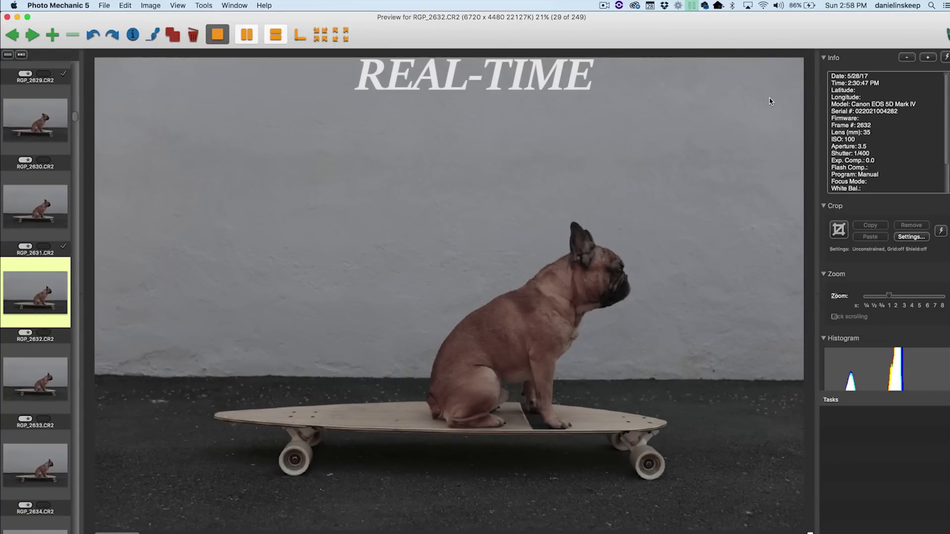
pyautogui.press('Right')
pyautogui.press('Right')
pyautogui.press('Right')
pyautogui.press('Right')
pyautogui.press('Right')
pyautogui.press('Right')
pyautogui.press('Right')
pyautogui.press('Right')
pyautogui.press('Right')
pyautogui.press('Right')
pyautogui.press('Right')
pyautogui.press('Right')
pyautogui.press('Right')
pyautogui.press('Right')
pyautogui.press('Right')
pyautogui.press('Right')
pyautogui.press('Right')
pyautogui.press('Right')
pyautogui.press('Right')
pyautogui.press('Right')
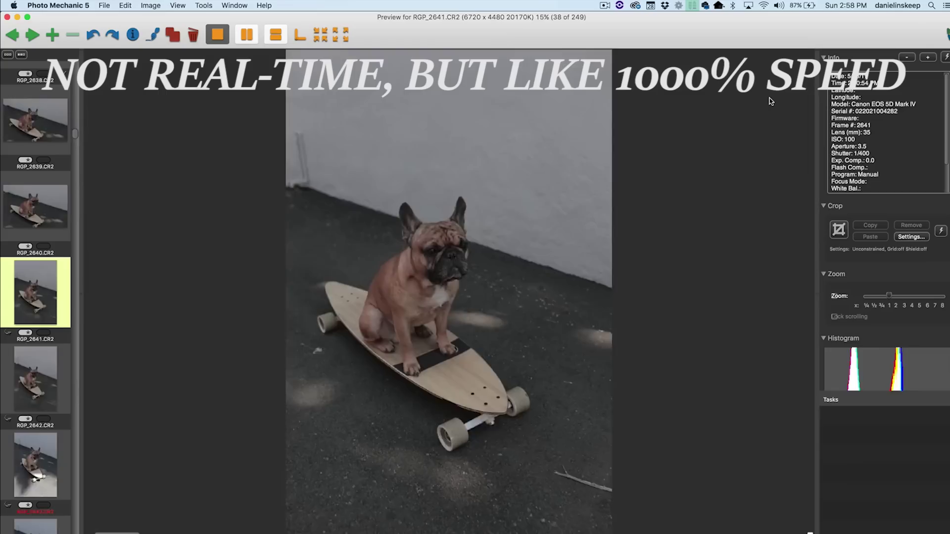
pyautogui.press('Right')
pyautogui.press('Right')
pyautogui.press('Right')
pyautogui.press('Right')
pyautogui.press('Right')
pyautogui.press('Right')
pyautogui.press('Right')
pyautogui.press('Right')
pyautogui.press('Right')
pyautogui.press('Right')
pyautogui.press('Right')
pyautogui.press('Right')
pyautogui.press('Right')
pyautogui.press('Right')
pyautogui.press('Right')
pyautogui.press('Right')
pyautogui.press('Right')
pyautogui.press('Right')
pyautogui.press('Right')
pyautogui.press('Right')
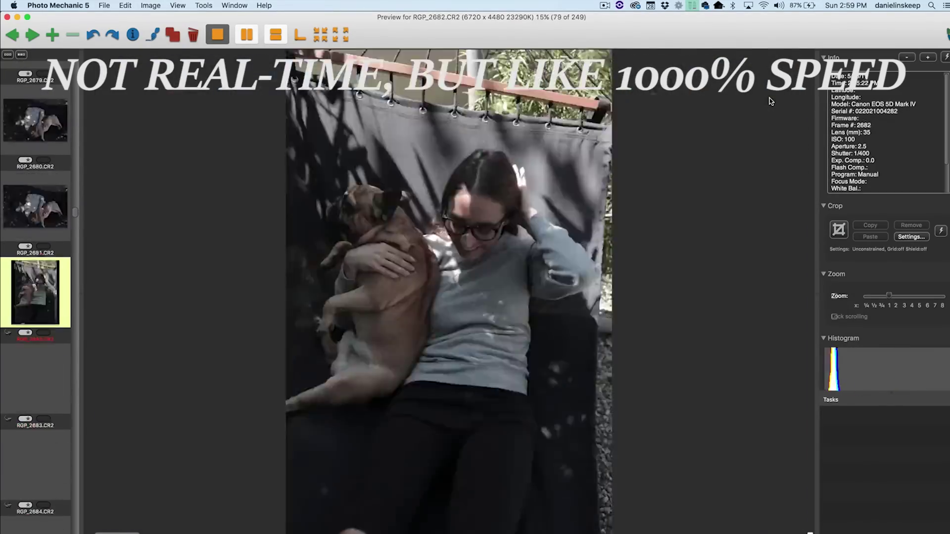
pyautogui.press('Right')
pyautogui.press('Right')
pyautogui.press('Right')
pyautogui.press('Right')
pyautogui.press('Right')
pyautogui.press('Right')
pyautogui.press('Right')
pyautogui.press('Right')
pyautogui.press('Right')
pyautogui.press('Right')
pyautogui.press('Right')
pyautogui.press('Right')
pyautogui.press('Right')
pyautogui.press('Right')
pyautogui.press('Right')
pyautogui.press('Right')
pyautogui.press('Right')
pyautogui.press('Right')
pyautogui.press('Right')
pyautogui.press('Right')
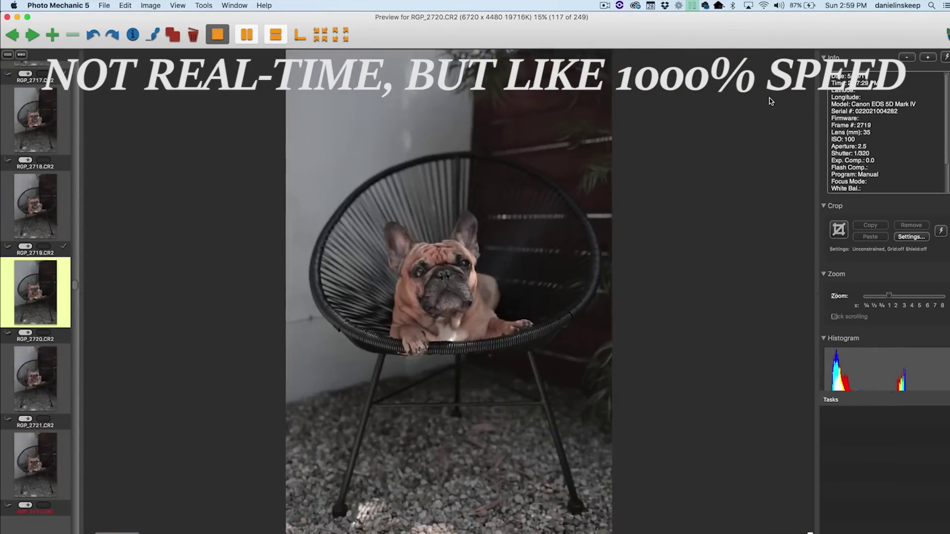
pyautogui.press('Right')
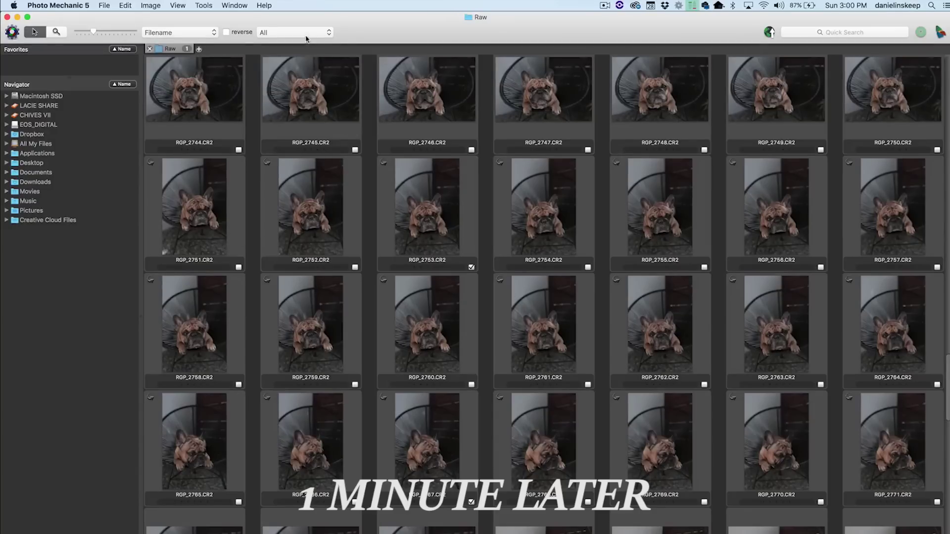
# Step: Filter the contact sheet to Tagged and copy all 31 tagged photos into Selects
pyautogui.click(295, 32)
pyautogui.click(303, 55)
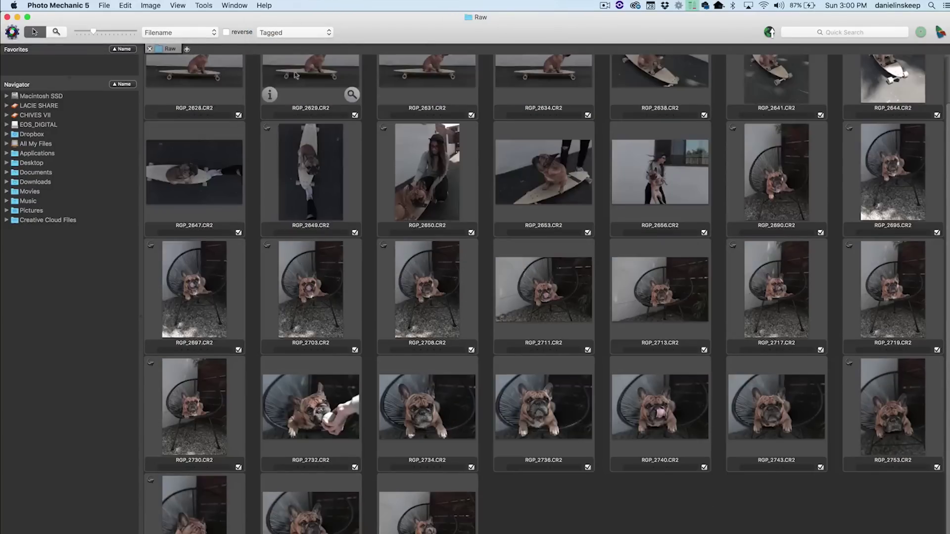
pyautogui.click(7, 115)
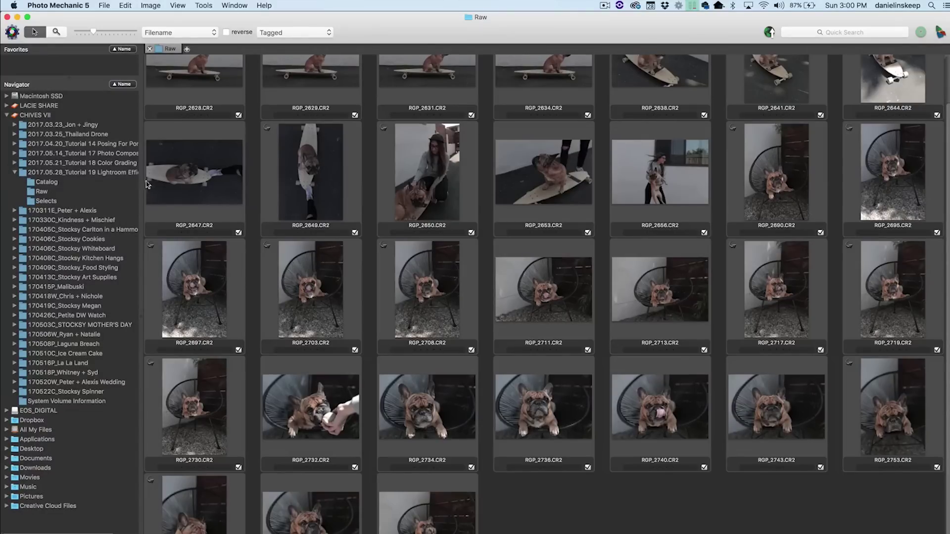
pyautogui.click(176, 178)
pyautogui.press('super+a')
pyautogui.moveTo(176, 178); pyautogui.dragTo(50, 201)
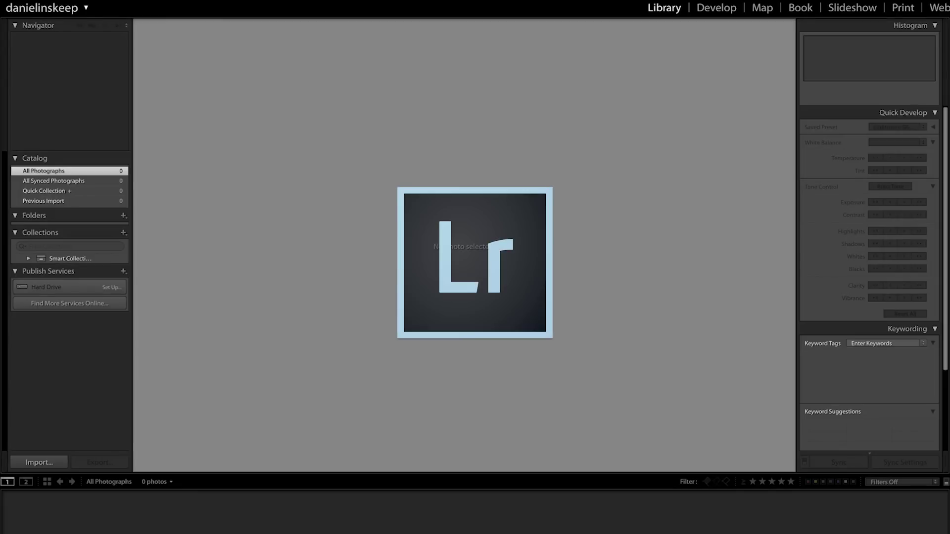
# Step: Start an import with the project's Selects folder on CHIVES VII as the source
pyautogui.click(80, 2)
pyautogui.click(86, 39)
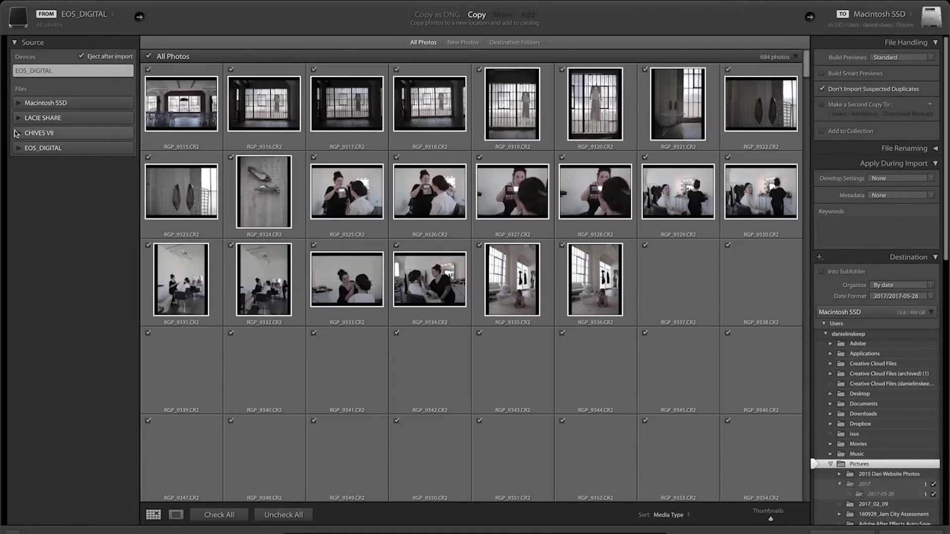
pyautogui.click(19, 132)
pyautogui.click(23, 195)
pyautogui.click(59, 224)
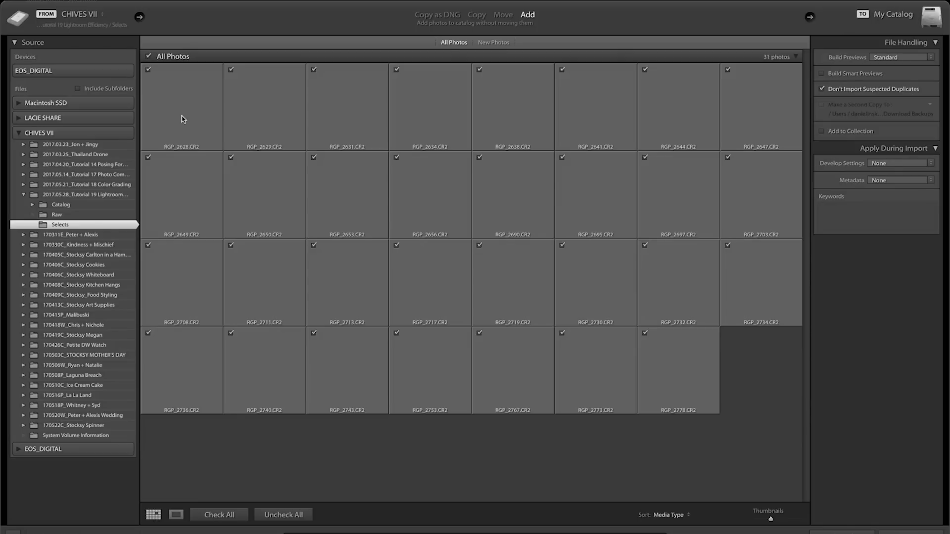
# Step: Apply the Mango Street Lifestyle develop preset and Standard previews to the import
pyautogui.click(891, 163)
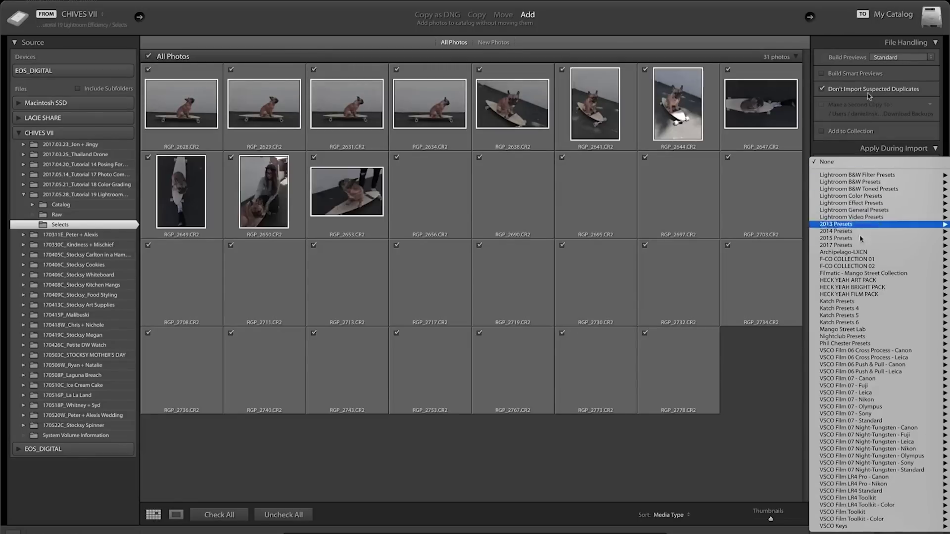
pyautogui.moveTo(840, 331)
pyautogui.click(769, 343)
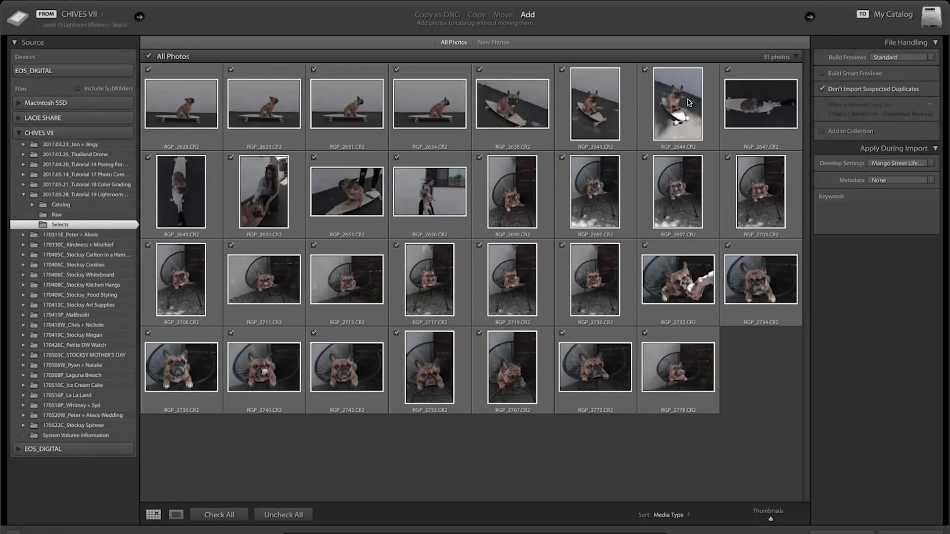
pyautogui.click(883, 59)
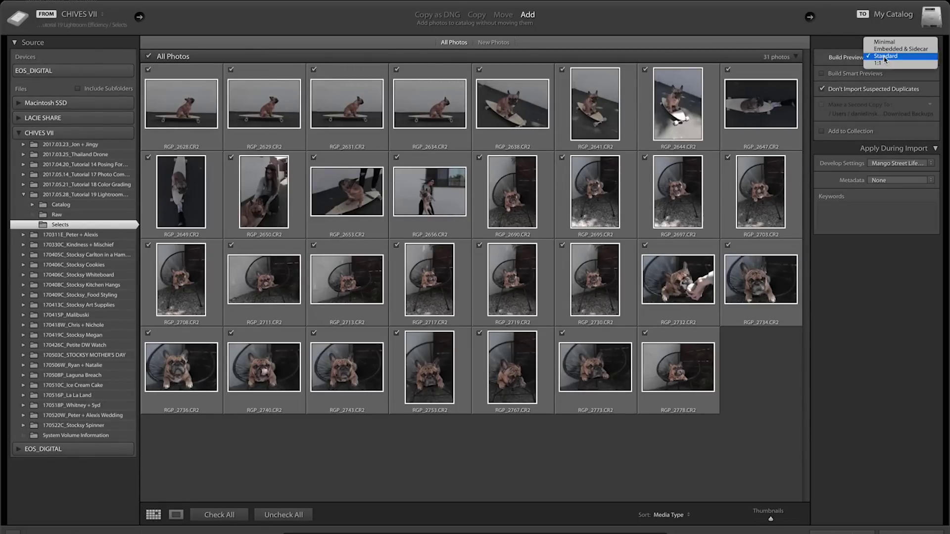
pyautogui.click(886, 56)
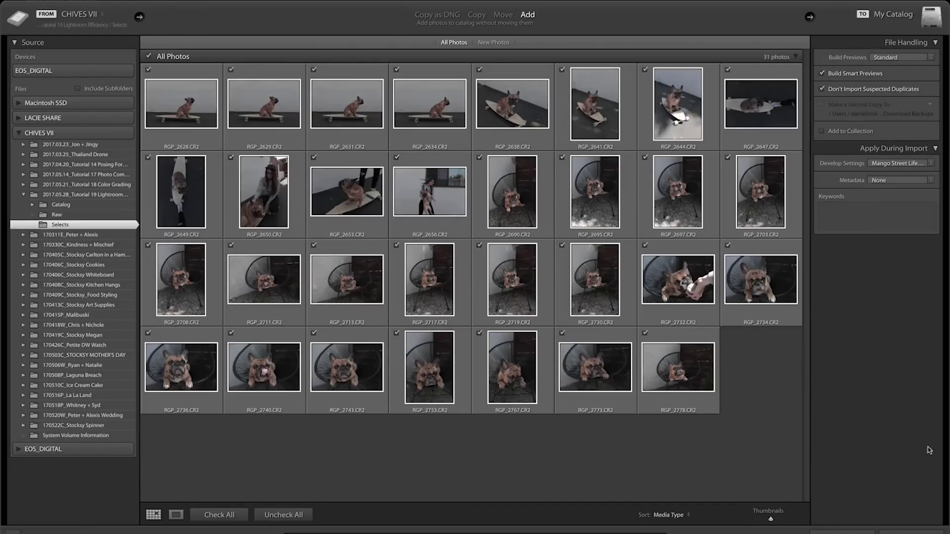
# Step: Run the import, then enable 'Use Smart Previews instead of Originals for image editing' in Performance preferences
pyautogui.click(908, 530)
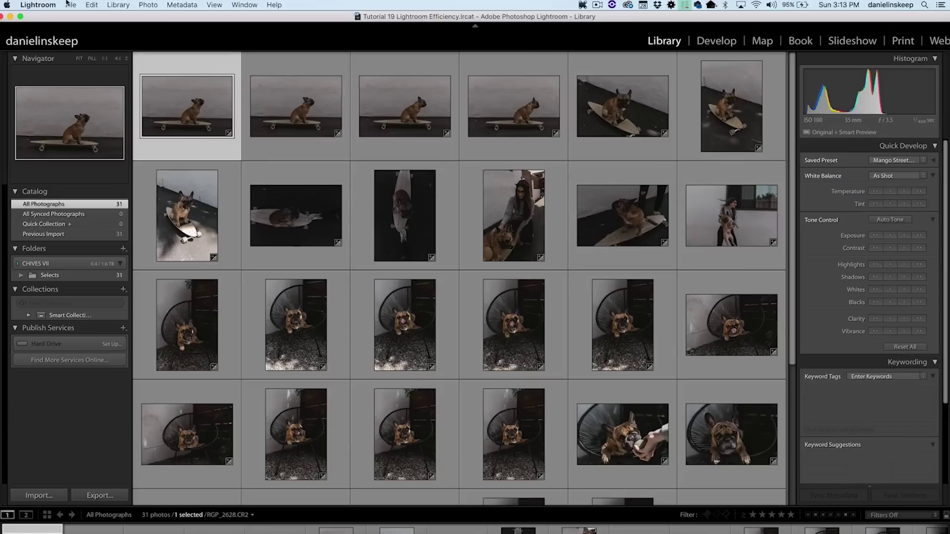
pyautogui.click(47, 4)
pyautogui.click(50, 33)
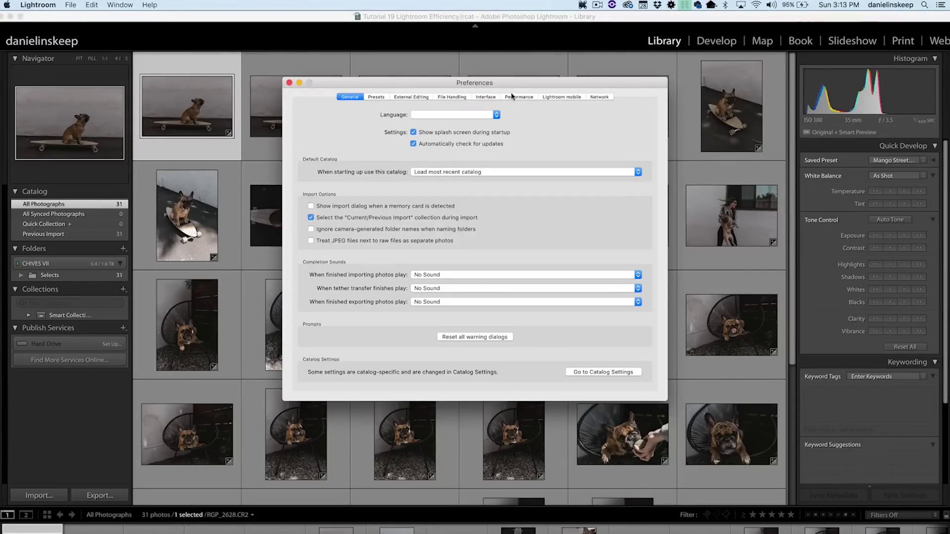
pyautogui.click(512, 96)
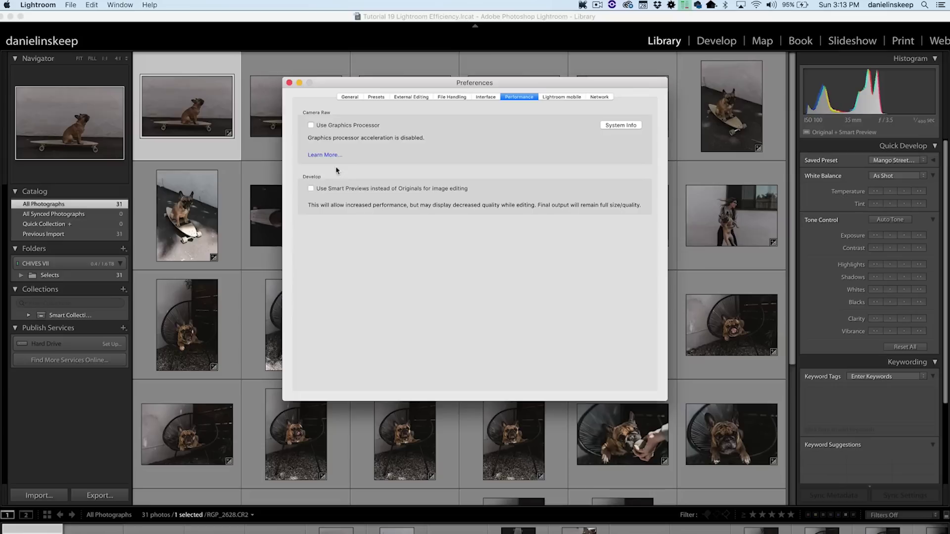
pyautogui.click(310, 189)
pyautogui.click(289, 83)
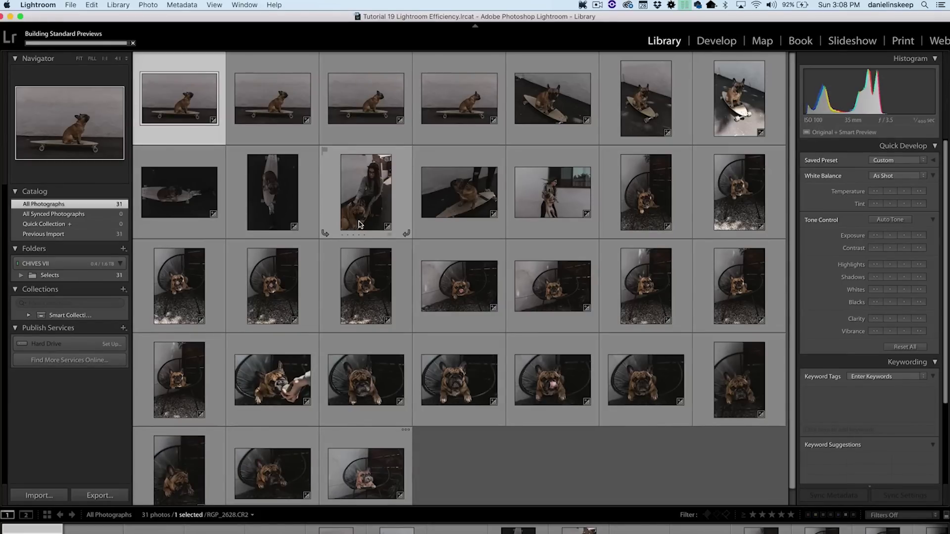
# Step: Give the first six skateboard photos Auto white balance and two exposure steps up, then select one photo
pyautogui.keyDown('shift'); pyautogui.click(662, 124); pyautogui.keyUp('shift')
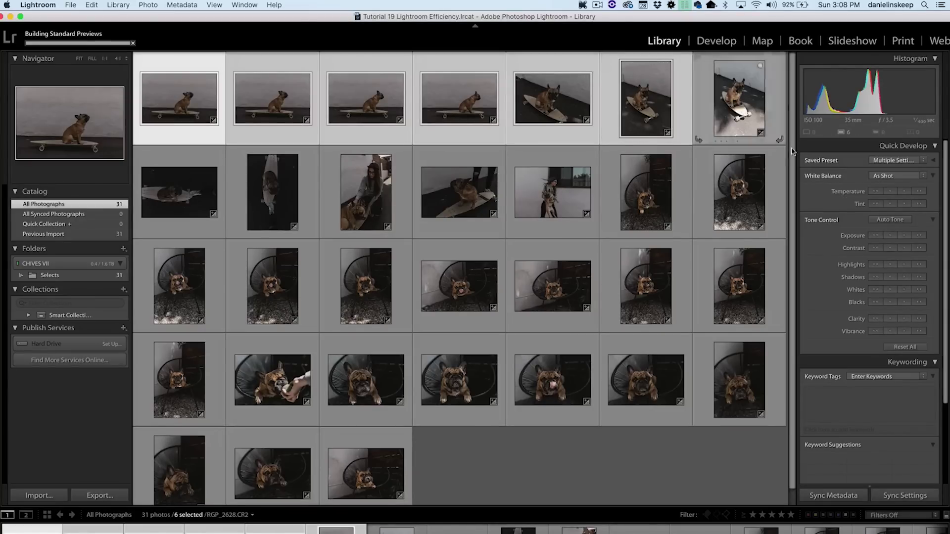
pyautogui.click(880, 176)
pyautogui.click(880, 182)
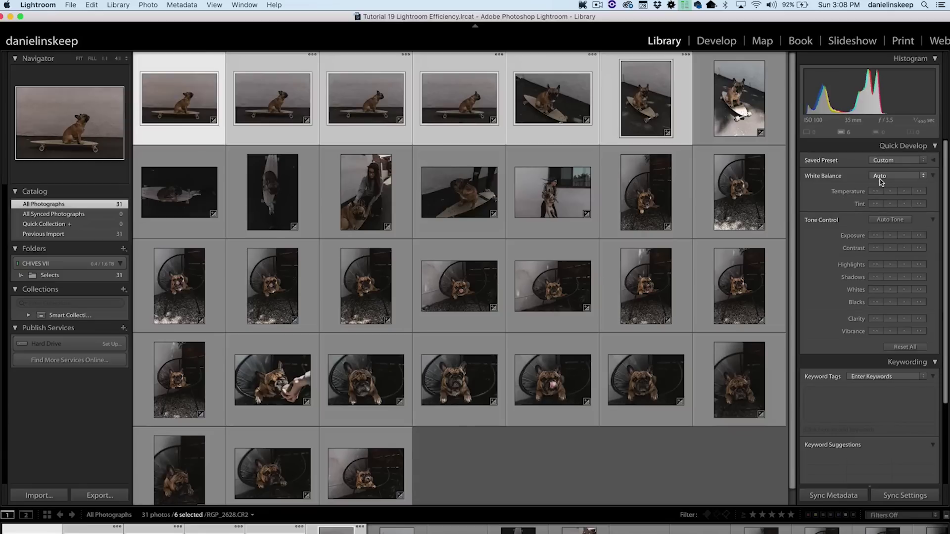
pyautogui.click(905, 235)
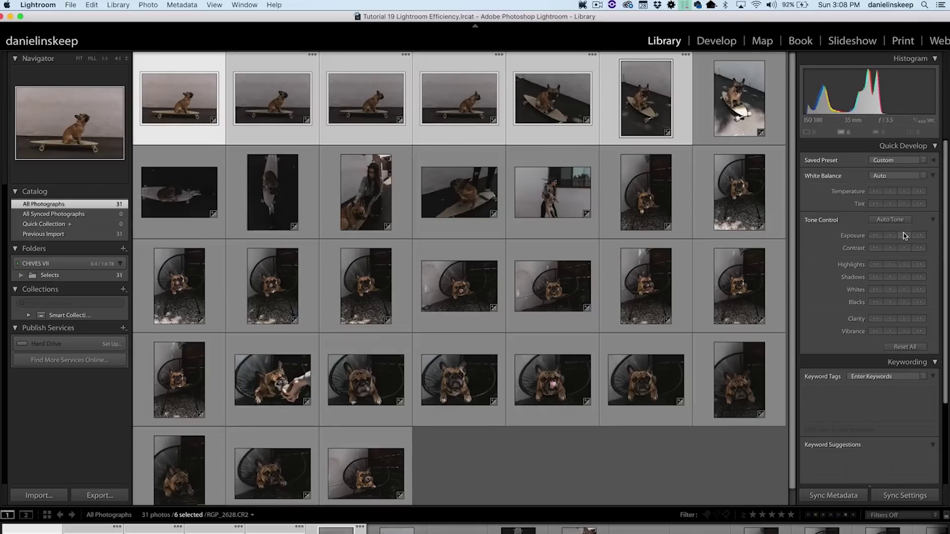
pyautogui.click(905, 235)
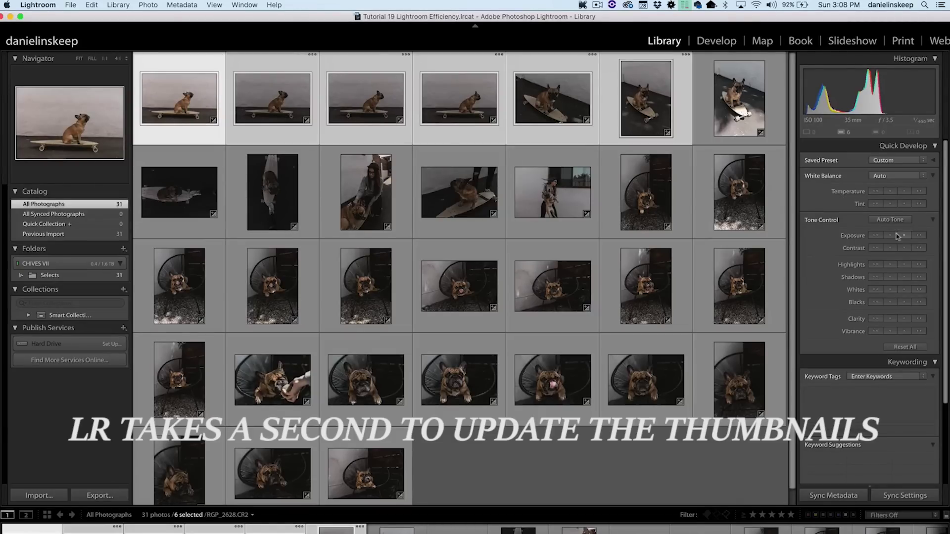
pyautogui.click(198, 88)
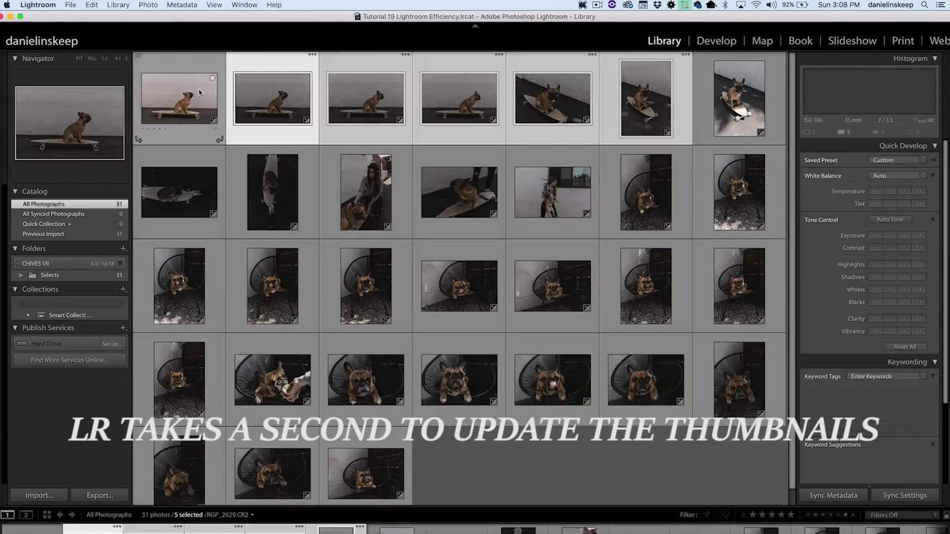
pyautogui.press('Right')
pyautogui.press('Right')
pyautogui.press('Right')
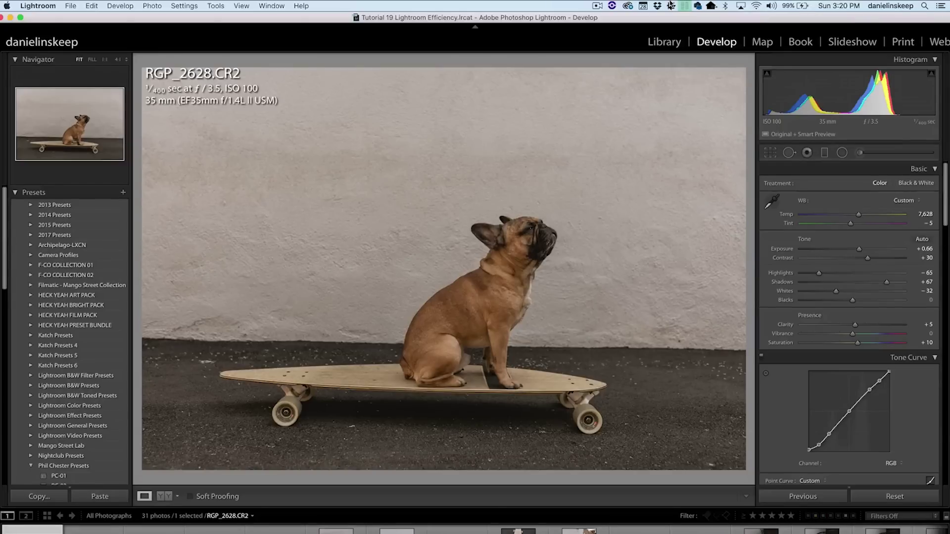
# Step: Open PFixer's Preferences on the Mappings tab
pyautogui.click(671, 5)
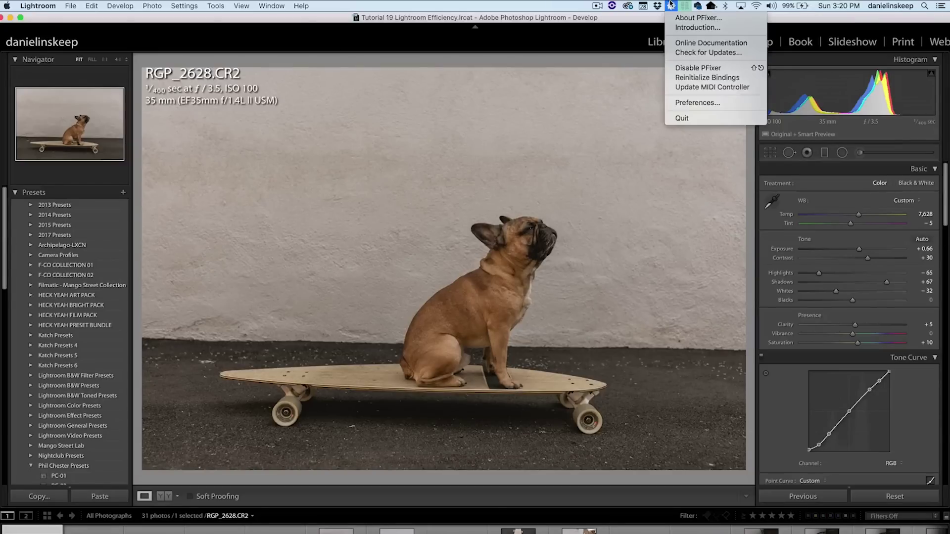
pyautogui.click(674, 102)
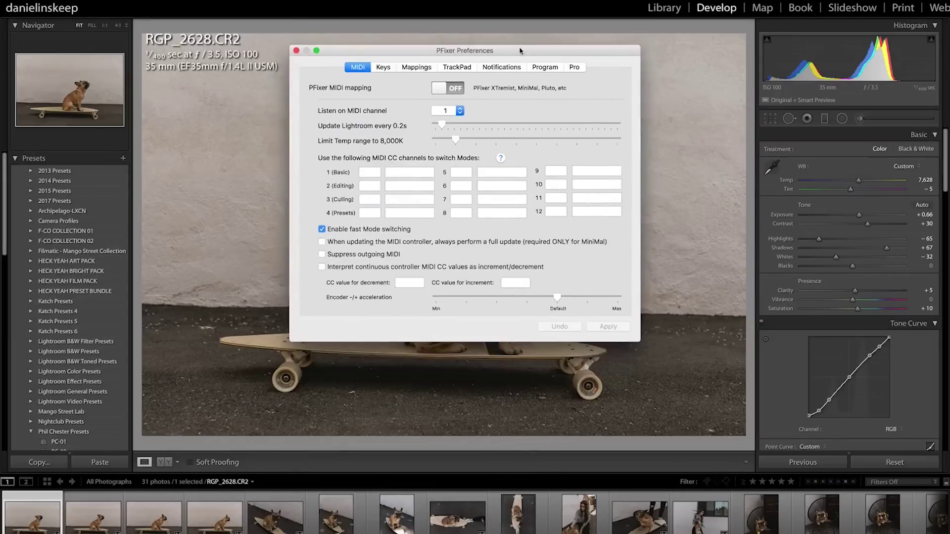
pyautogui.click(418, 68)
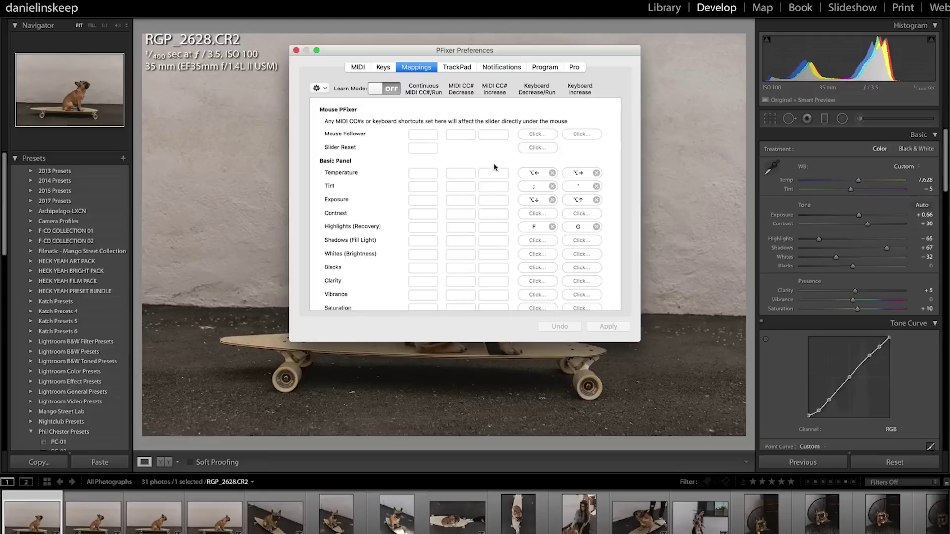
# Step: Record keyboard shortcuts for Copy, Paste (.) and Paste Previous Settings, and apply them
pyautogui.click(537, 174)
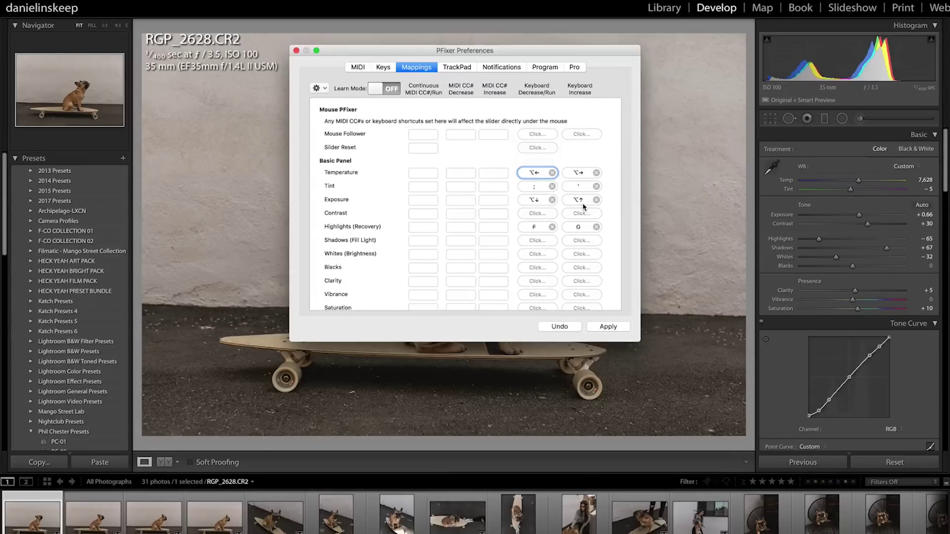
pyautogui.scroll(-15, 558, 230)
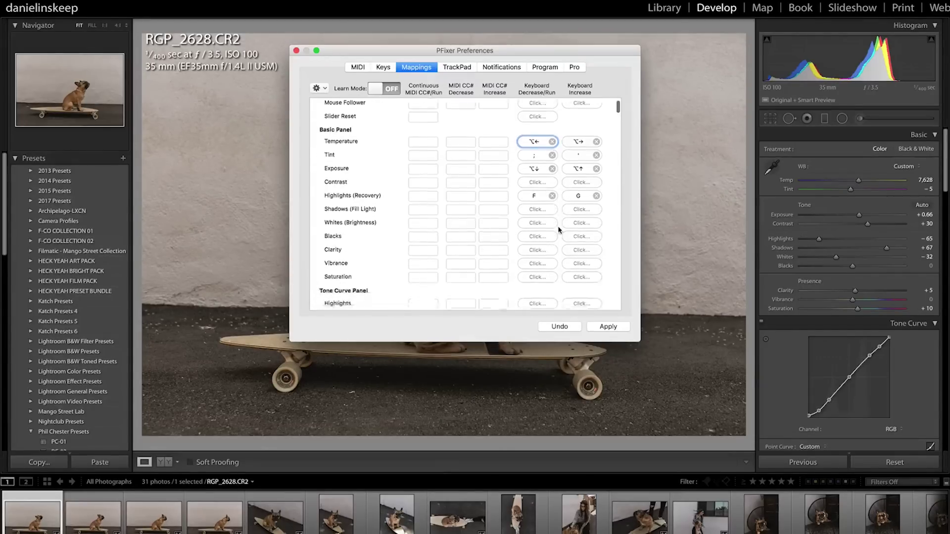
pyautogui.scroll(-5, 618, 201)
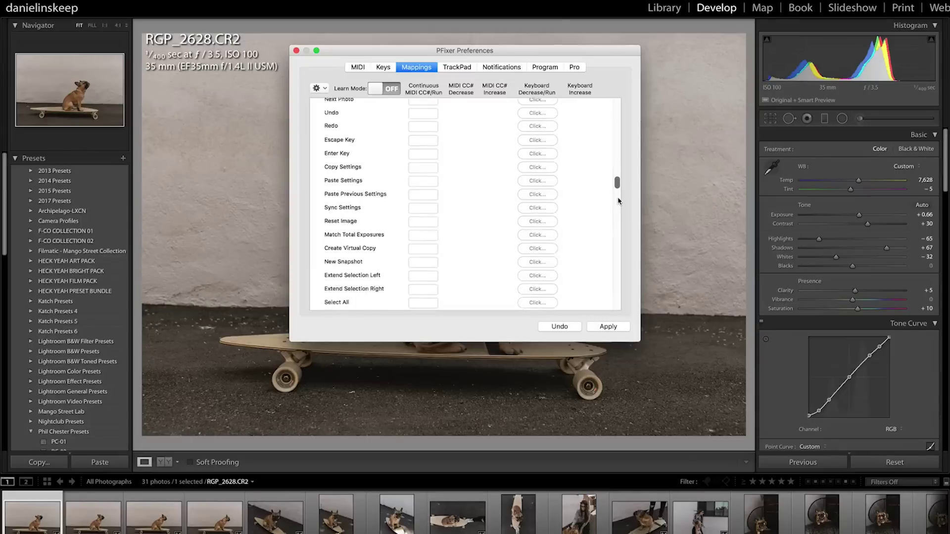
pyautogui.press('.')
pyautogui.click(537, 195)
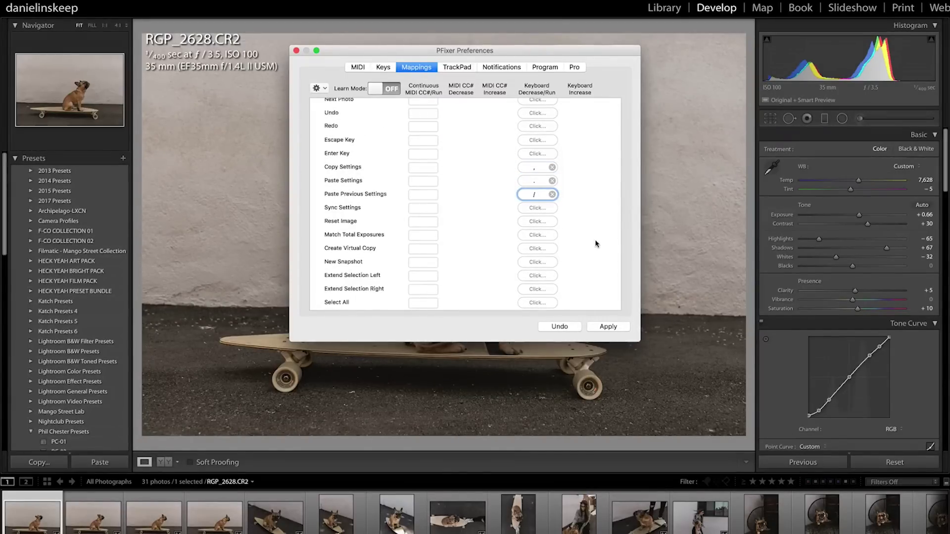
pyautogui.click(611, 327)
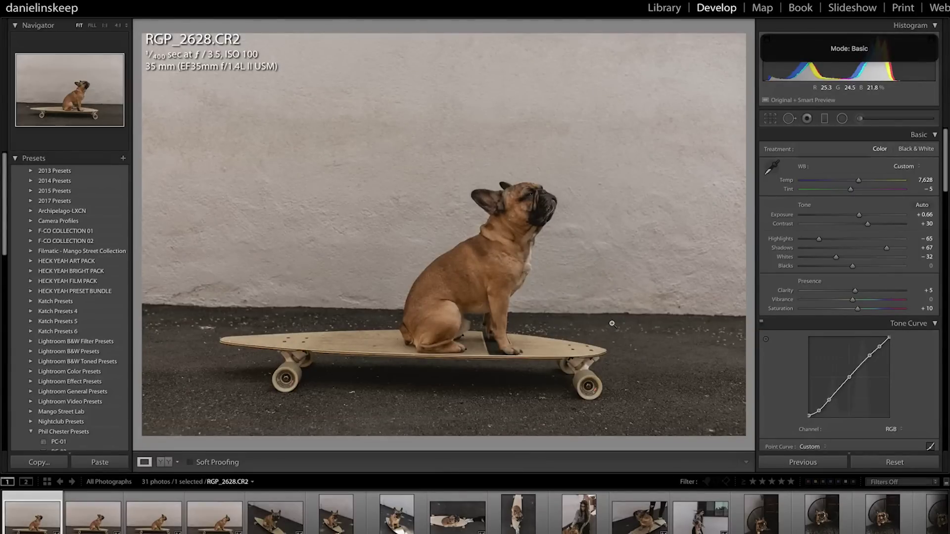
# Step: Set RGP_2628's exposure to +0.66 and temperature to 7,628, then copy all its settings
pyautogui.press('alt')
pyautogui.press('-')
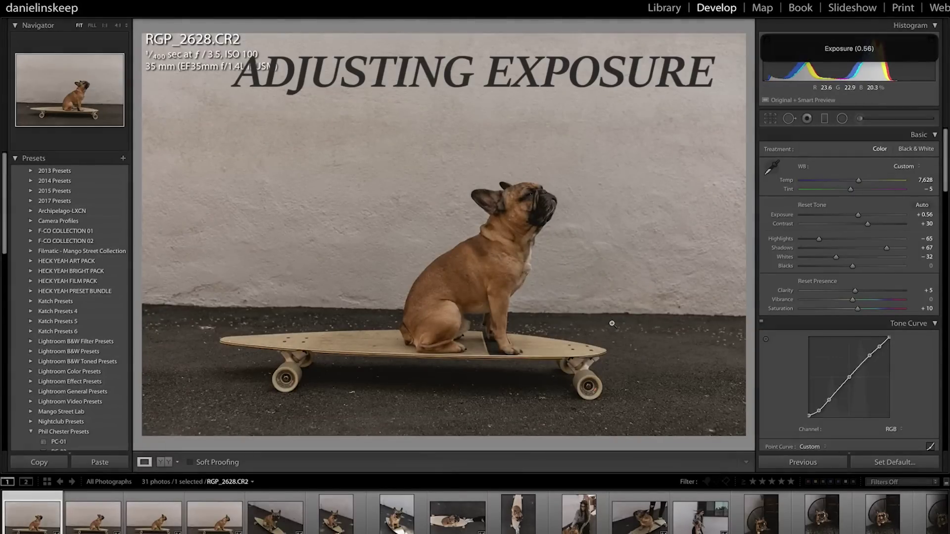
pyautogui.press('=')
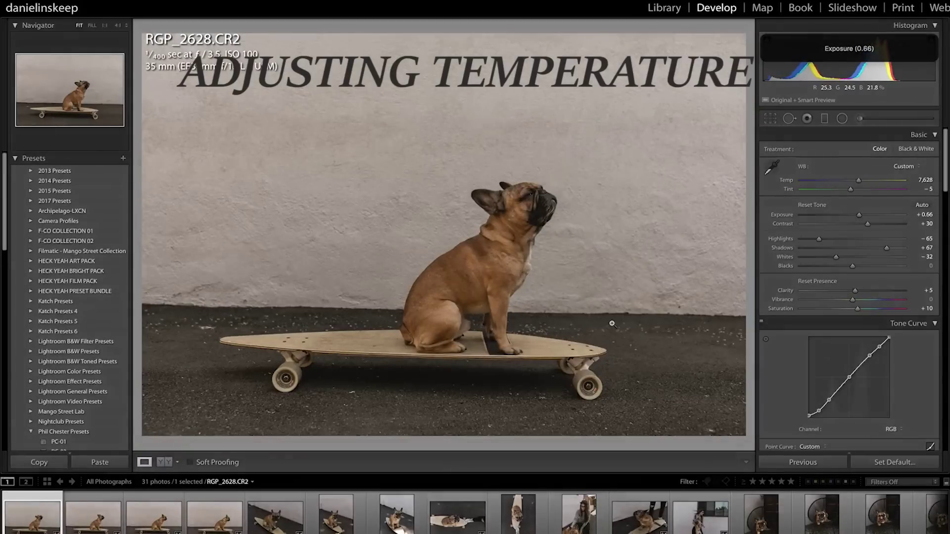
pyautogui.press('=')
pyautogui.press('super+shift+c')
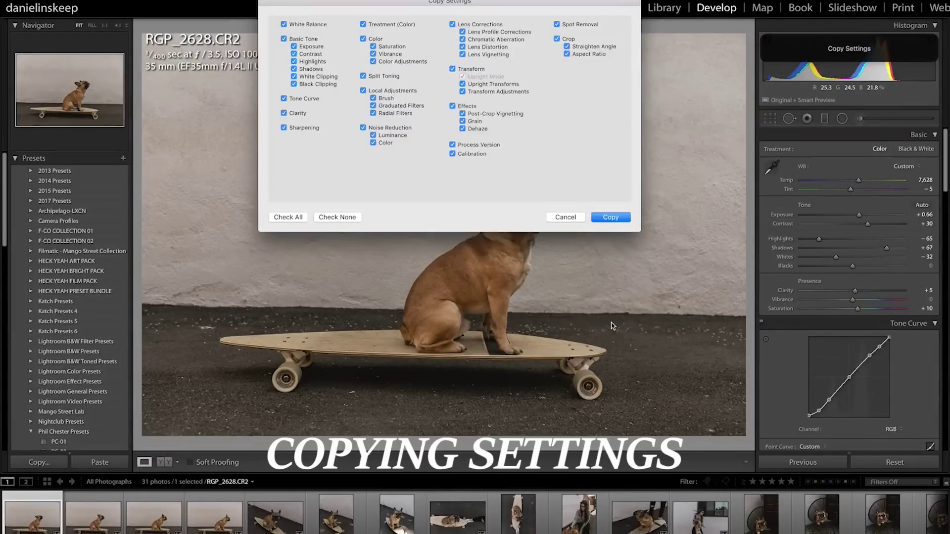
pyautogui.press('Return')
# Step: Paste the copied settings onto RGP_2629, RGP_2638, RGP_2695 and RGP_2697
pyautogui.press('Right')
pyautogui.press('super+shift+v')
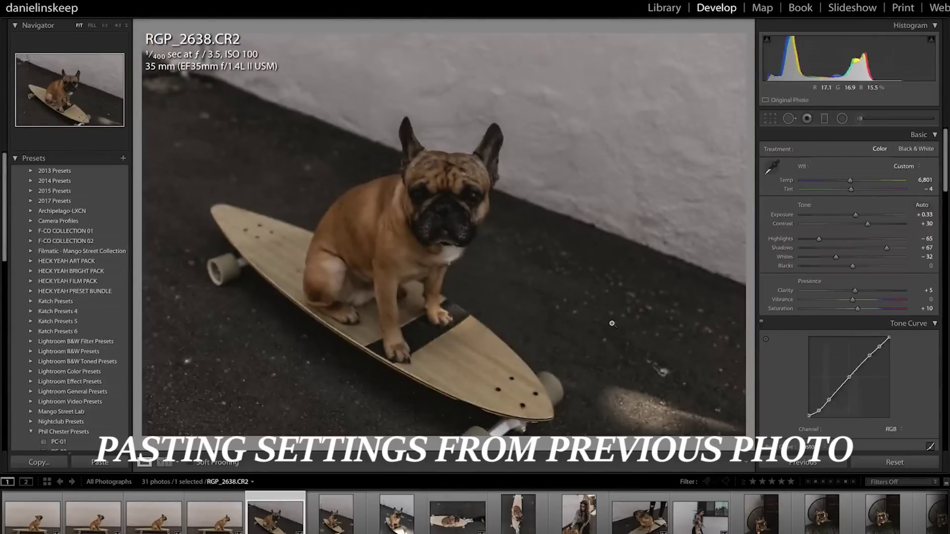
pyautogui.press('super+alt+v')
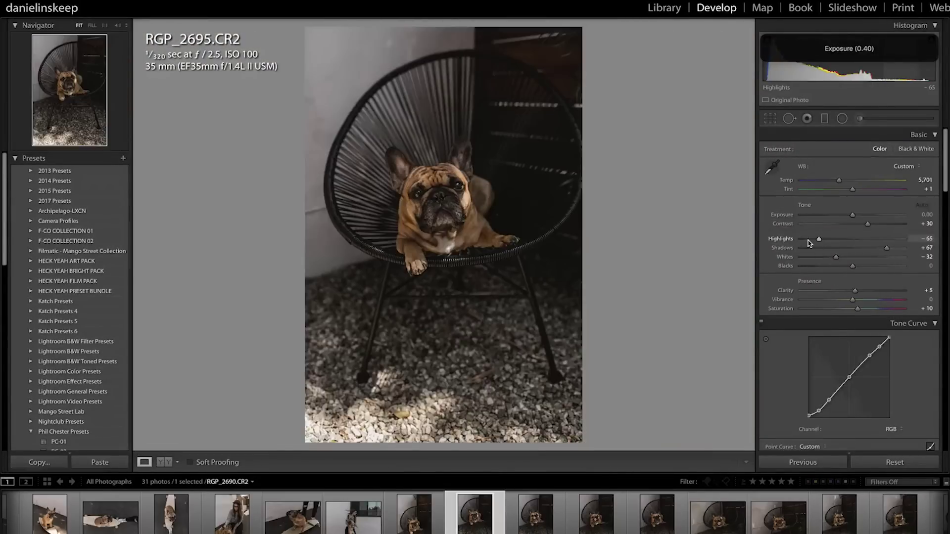
pyautogui.press('super+alt+v')
pyautogui.press('Right')
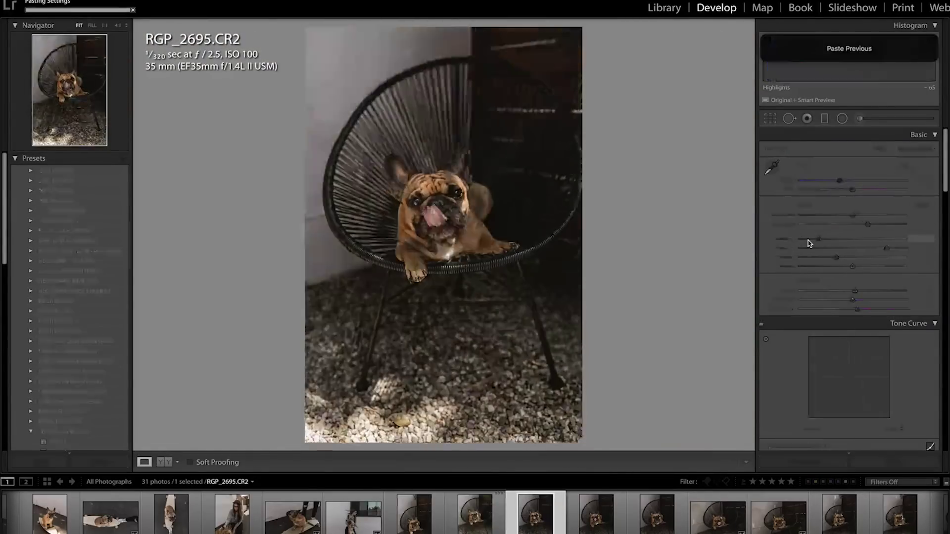
pyautogui.press('super+alt+v')
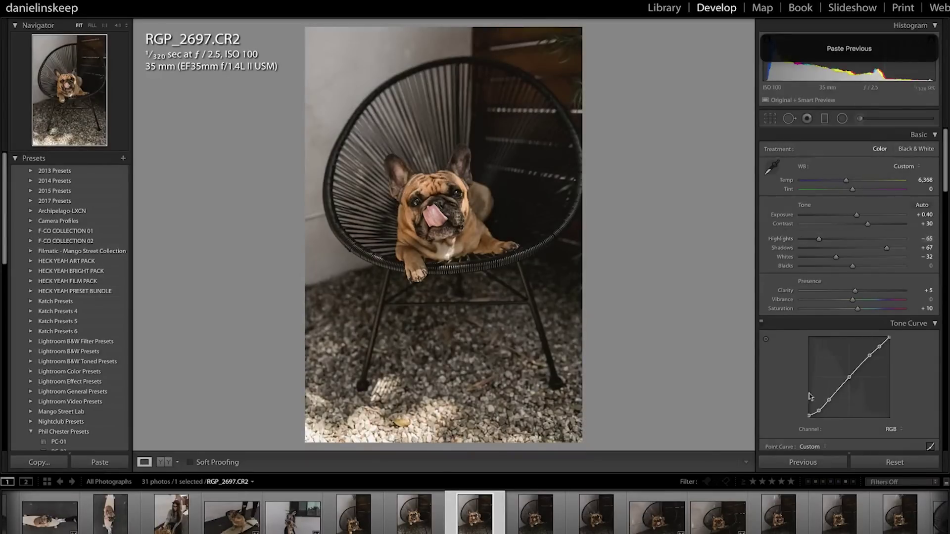
pyautogui.hscroll(4, 656, 514)
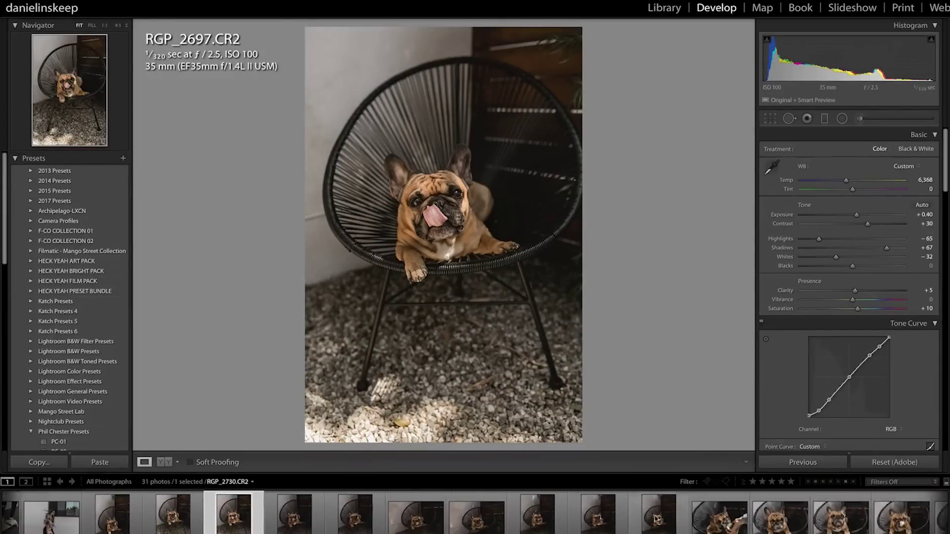
# Step: Sync the current tone settings across the eight chair photos through RGP_2730
pyautogui.keyDown('shift'); pyautogui.click(655, 518); pyautogui.keyUp('shift')
pyautogui.press('super+shift+s')
pyautogui.press('Return')
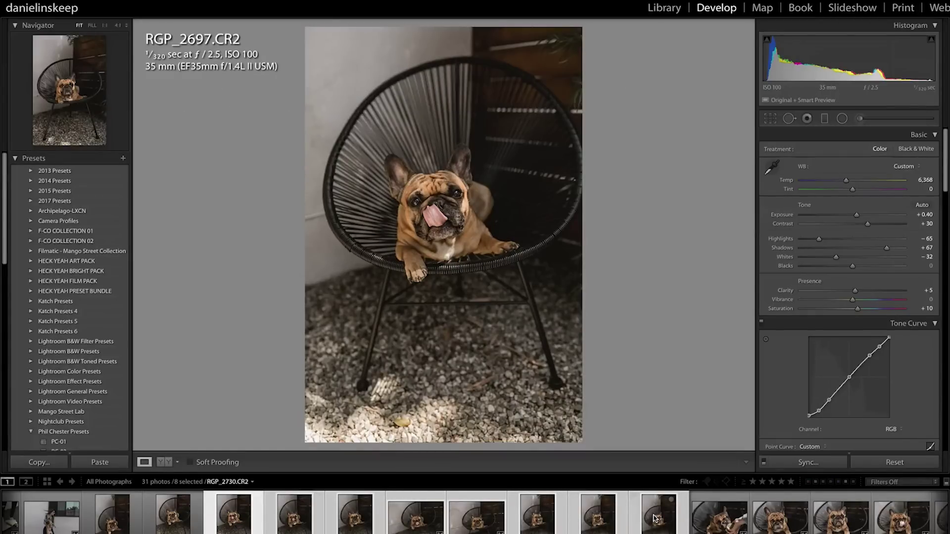
# Step: Select the dog-with-ball photo and step through the following photos to RGP_2740.CR2
pyautogui.click(716, 519)
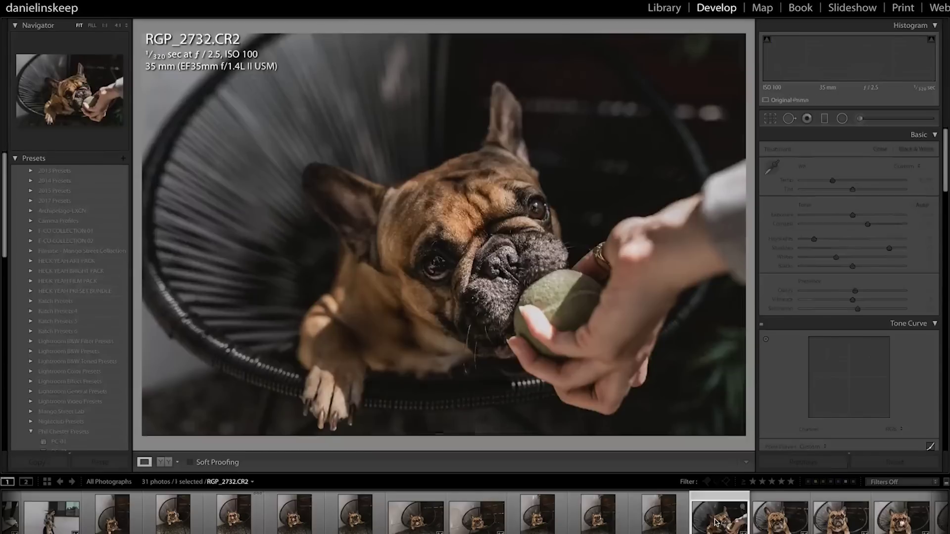
pyautogui.press('Right')
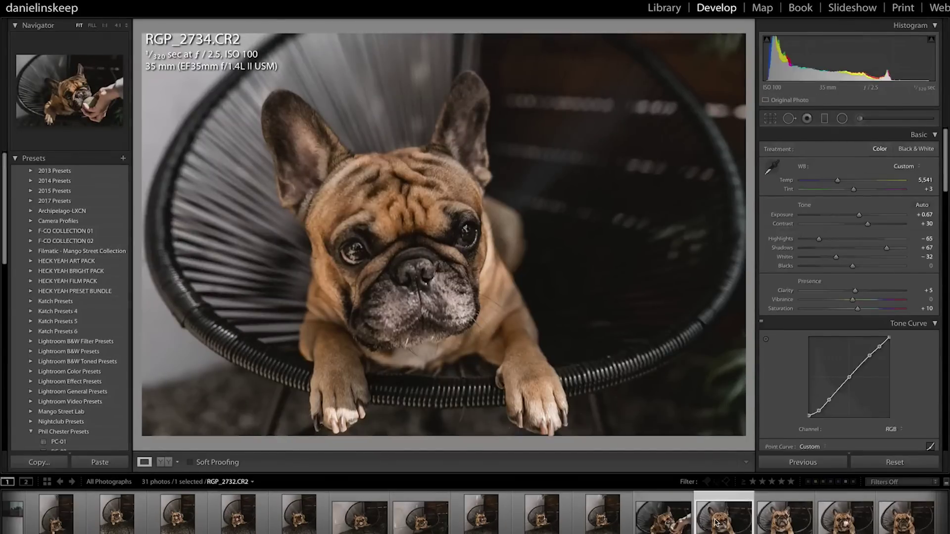
pyautogui.press('Right')
pyautogui.press('Right')
pyautogui.press('Right')
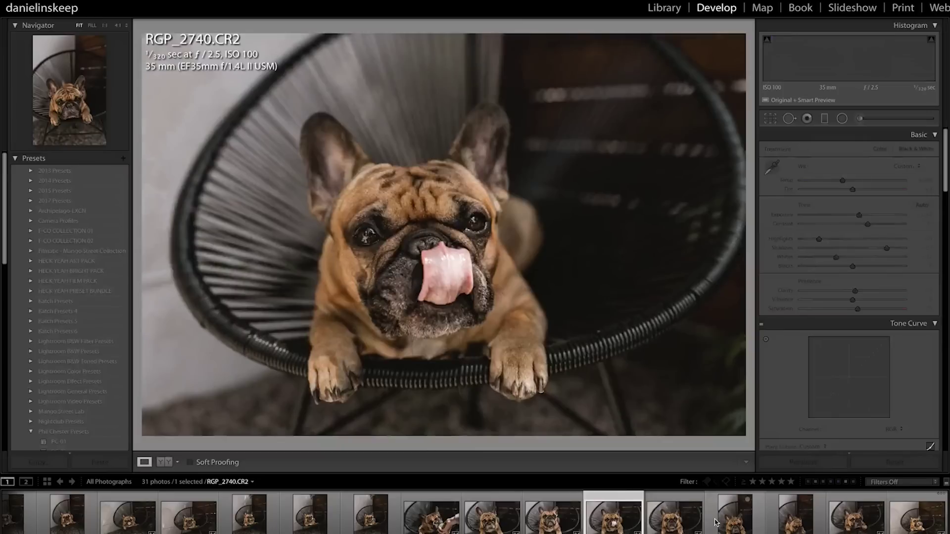
pyautogui.press('Right')
pyautogui.press('Right')
pyautogui.press('Right')
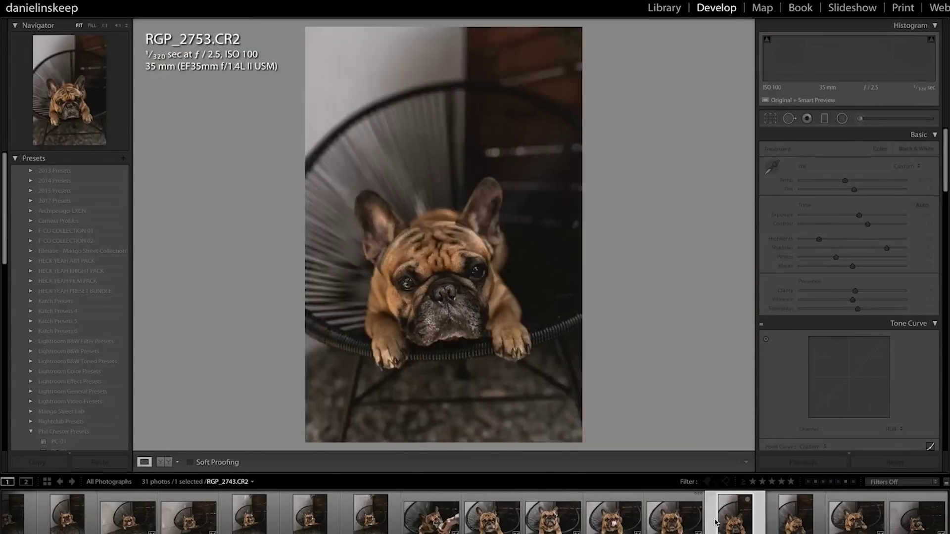